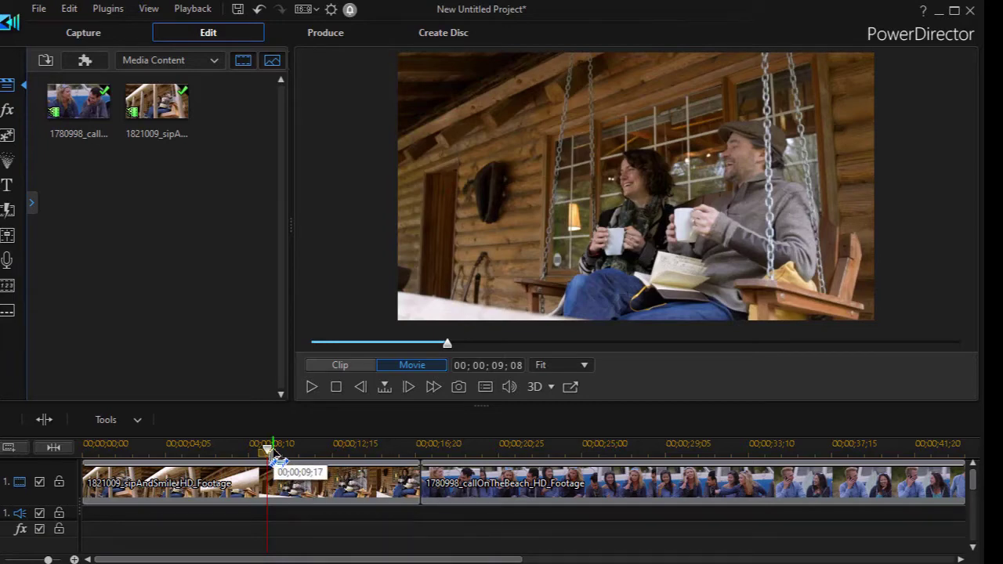
Step: Preview the timeline clips, select the sipAndSmile porch clip and bring up Fix / Enhance
left_click_drag(275, 455, 531, 453)
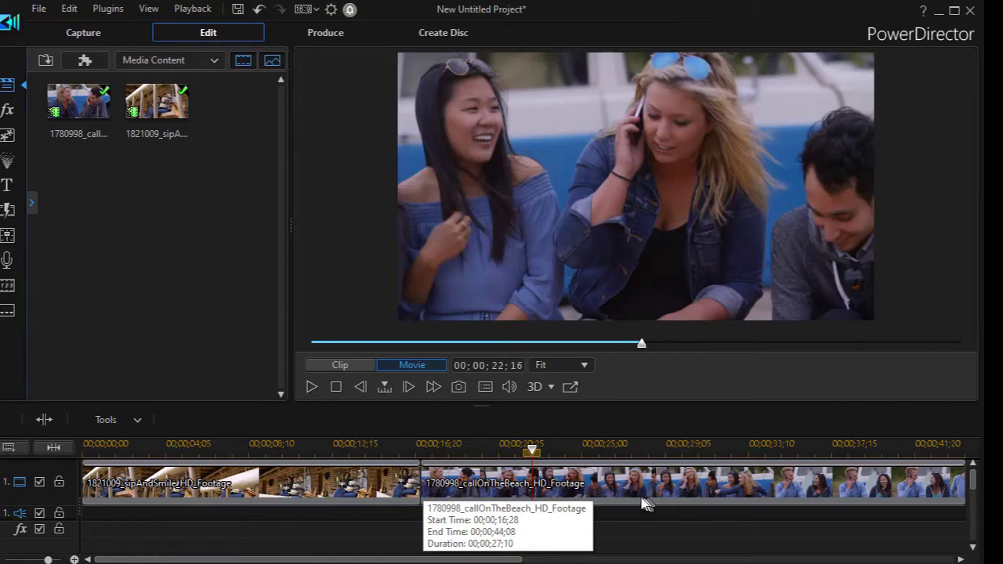
left_click_drag(532, 450, 299, 453)
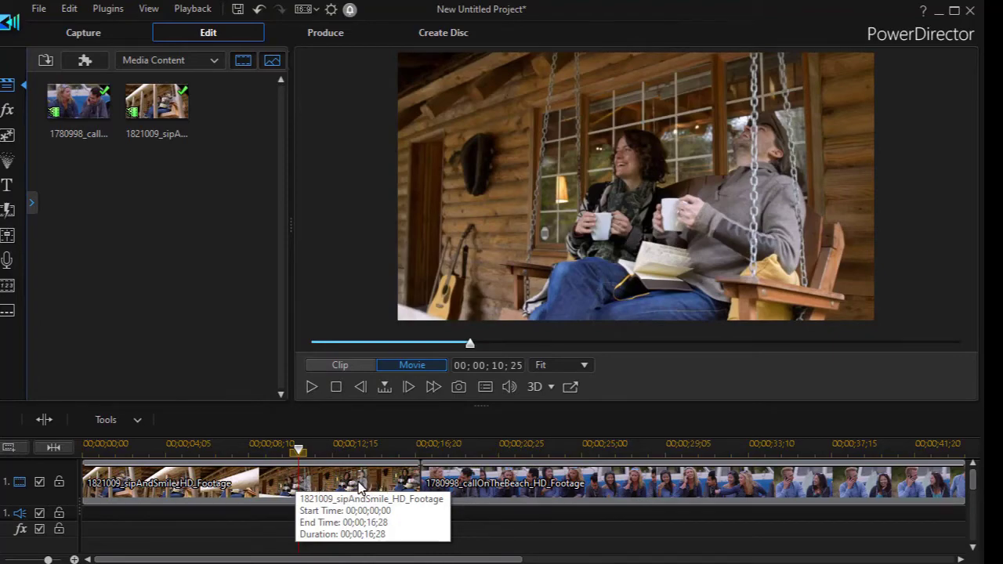
left_click(359, 486)
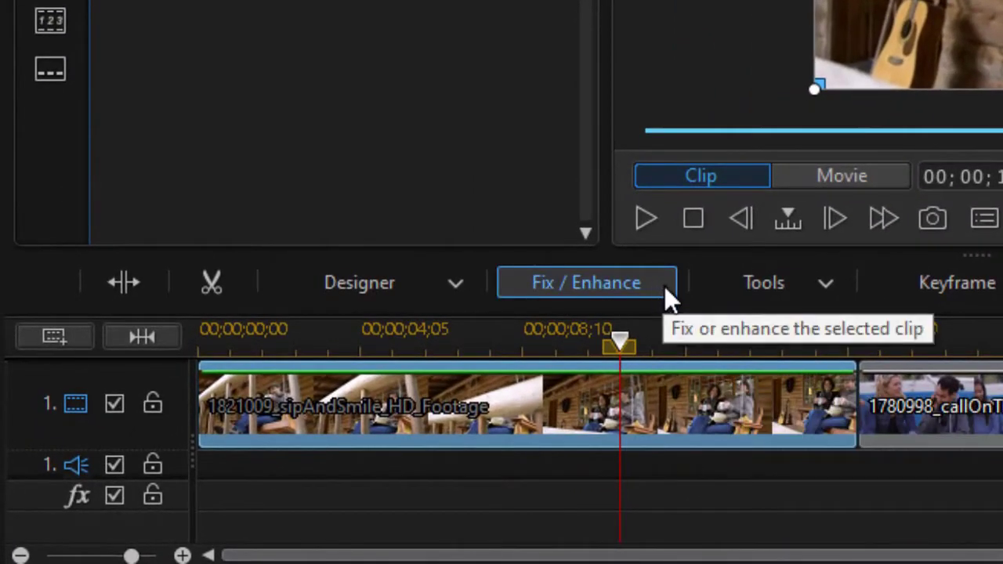
left_click(662, 283)
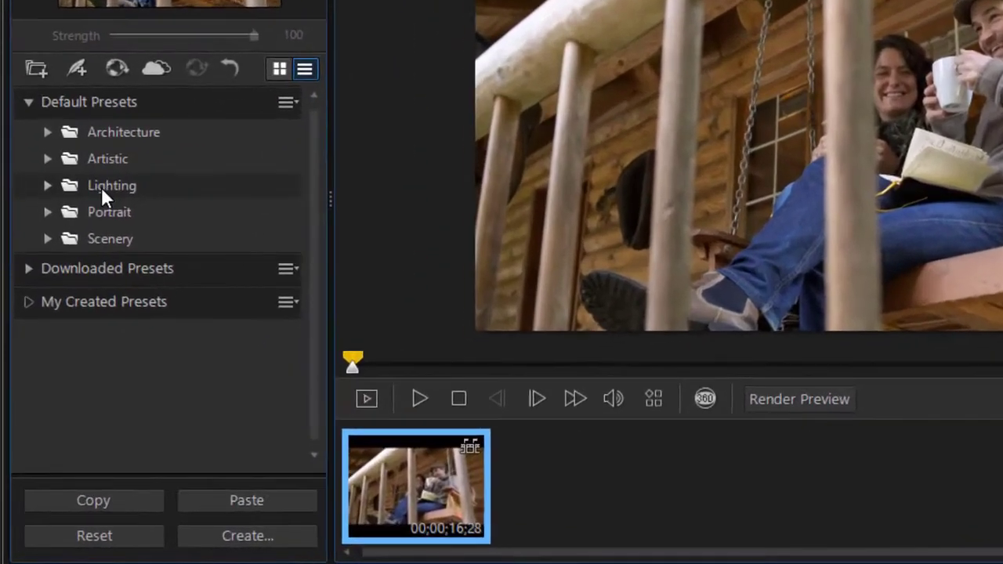
Step: Apply the Default Presets > Lighting > Bright preset to the porch swing clip
left_click(73, 298)
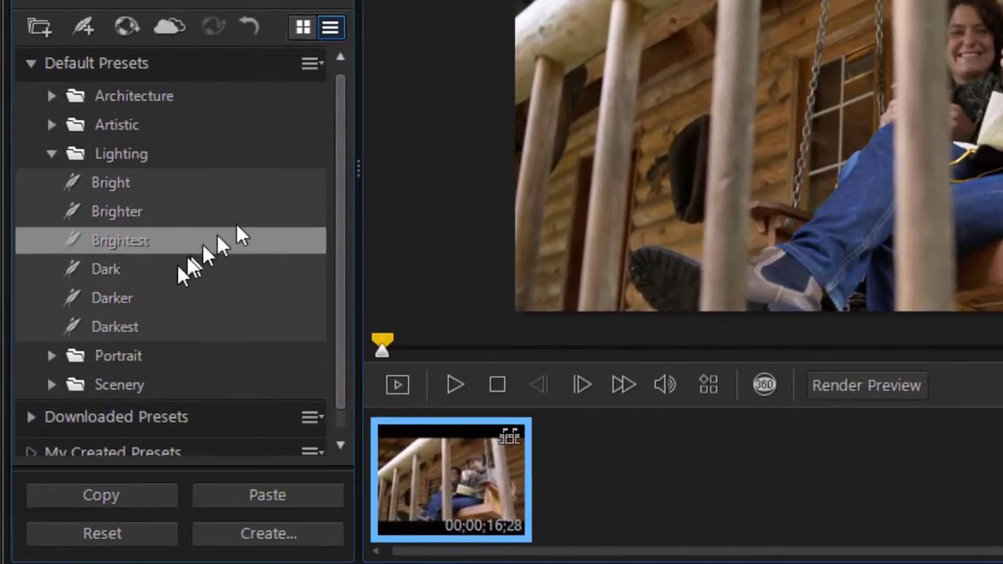
left_click(143, 183)
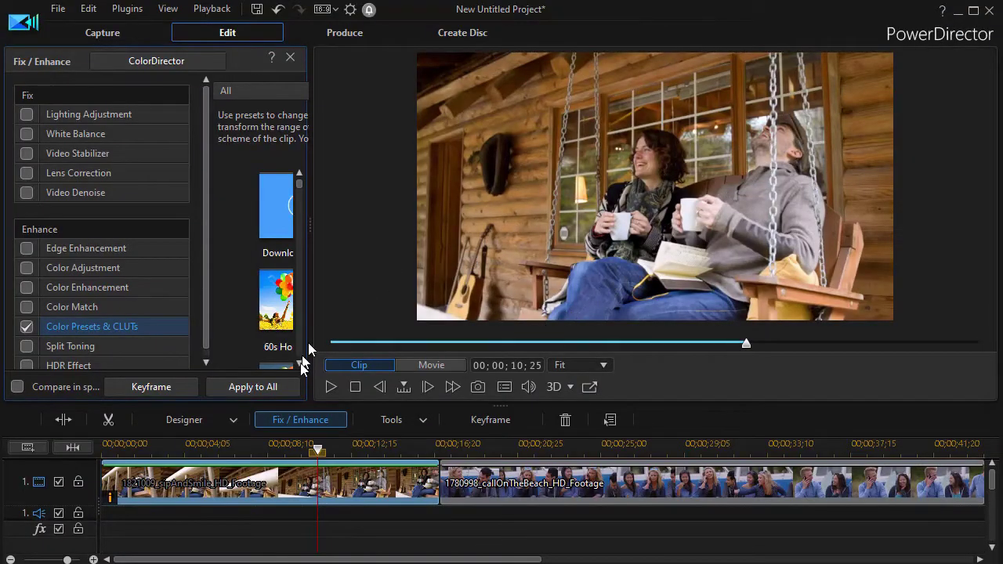
Step: Select the callOnTheBeach clip and launch ColorDirector from its Fix / Enhance options
left_click(290, 57)
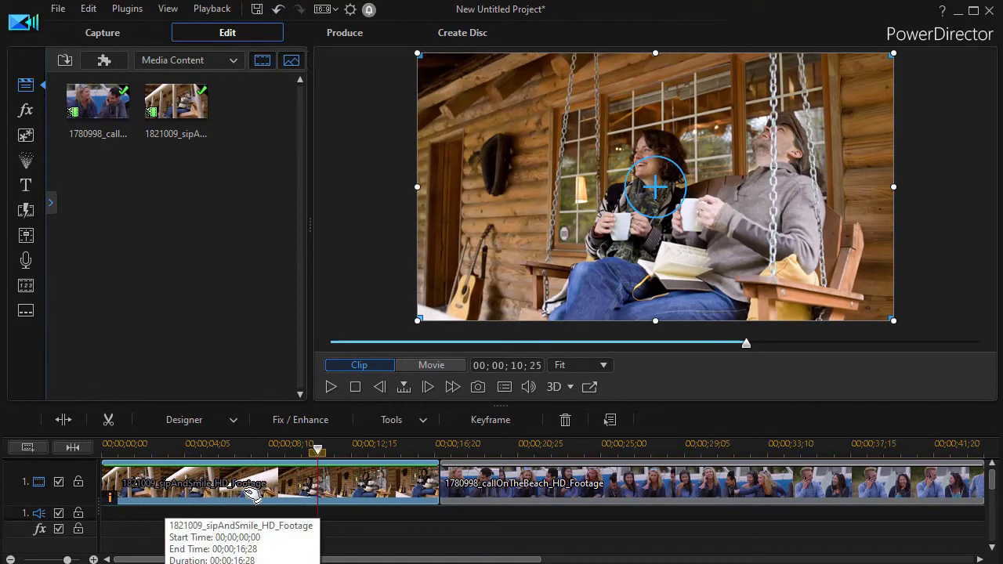
left_click(619, 486)
left_click(324, 422)
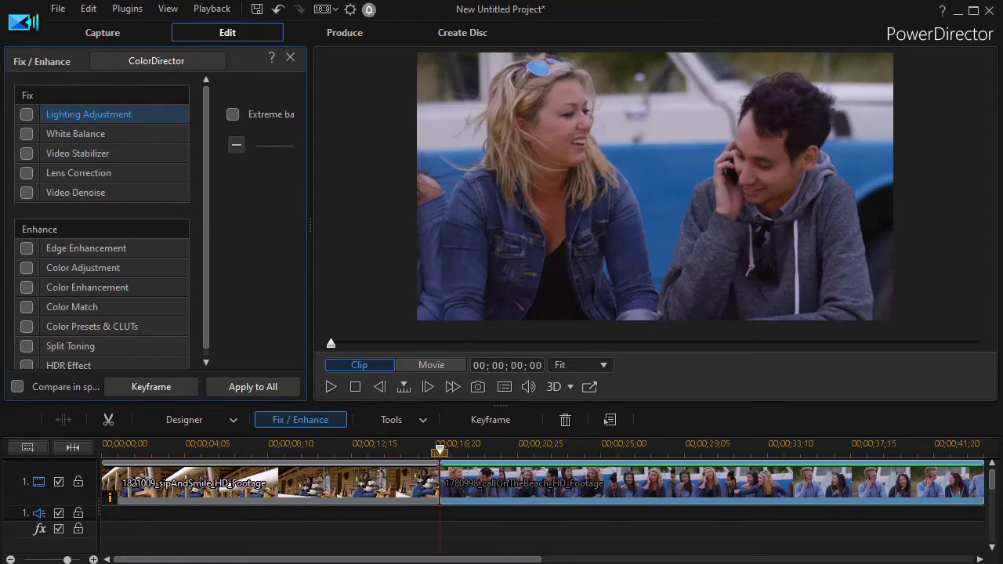
left_click(607, 420)
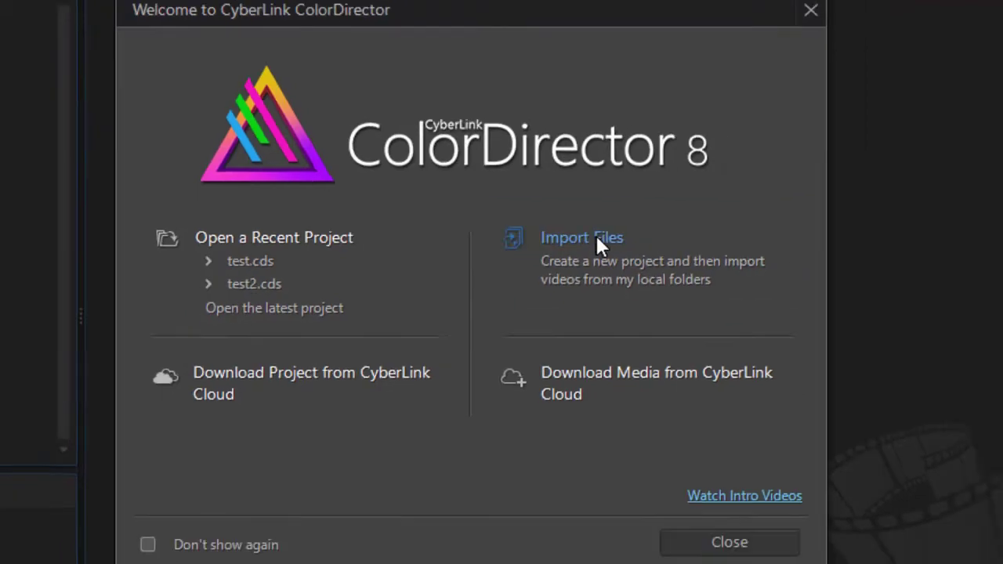
Step: Import 1671729_winterWarmth and 1594686_jumpOnHisBack into a new ColorDirector project
left_click(596, 237)
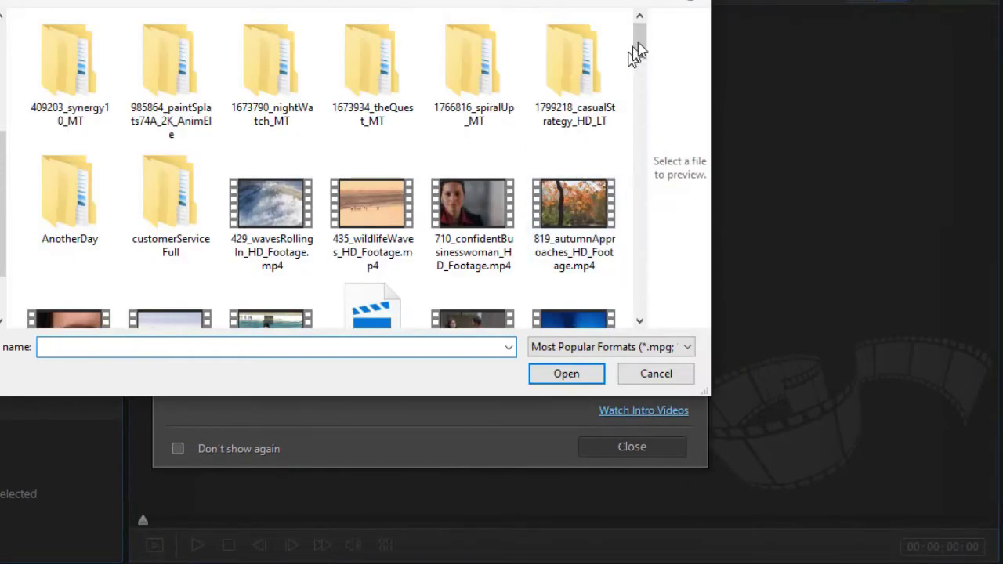
left_click_drag(636, 39, 630, 118)
scroll(595, 157, "down", 1)
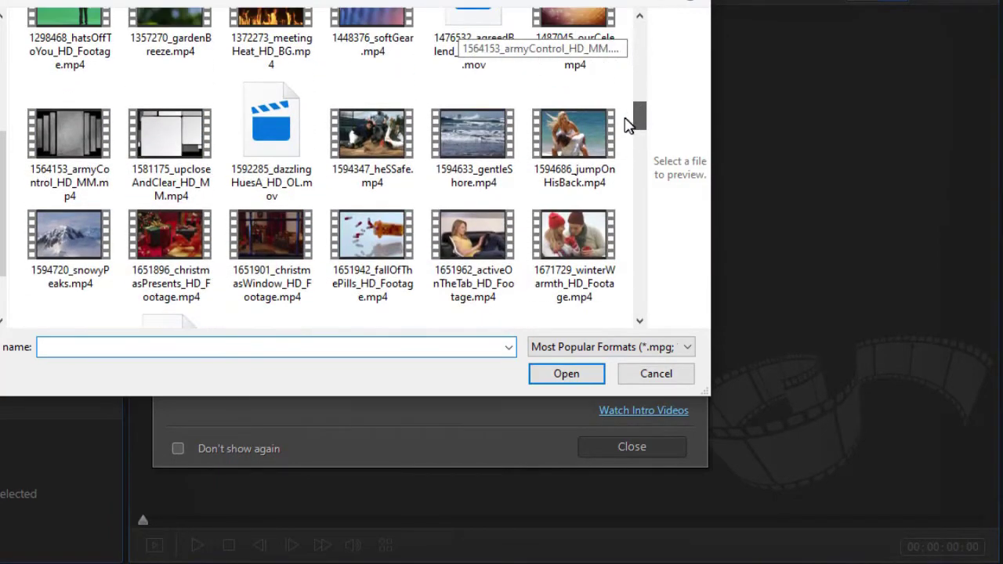
left_click(563, 261)
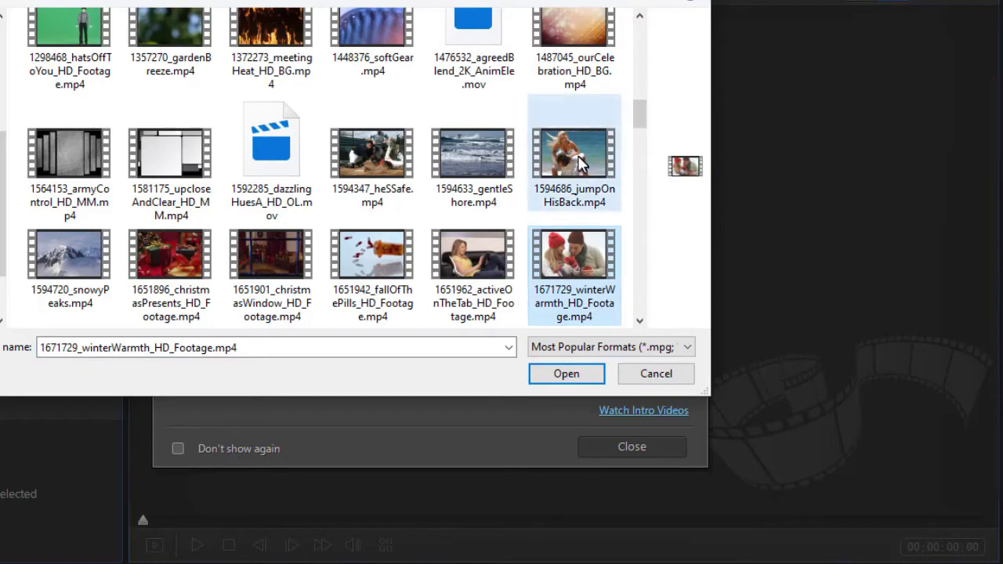
left_click(584, 169, "ctrl")
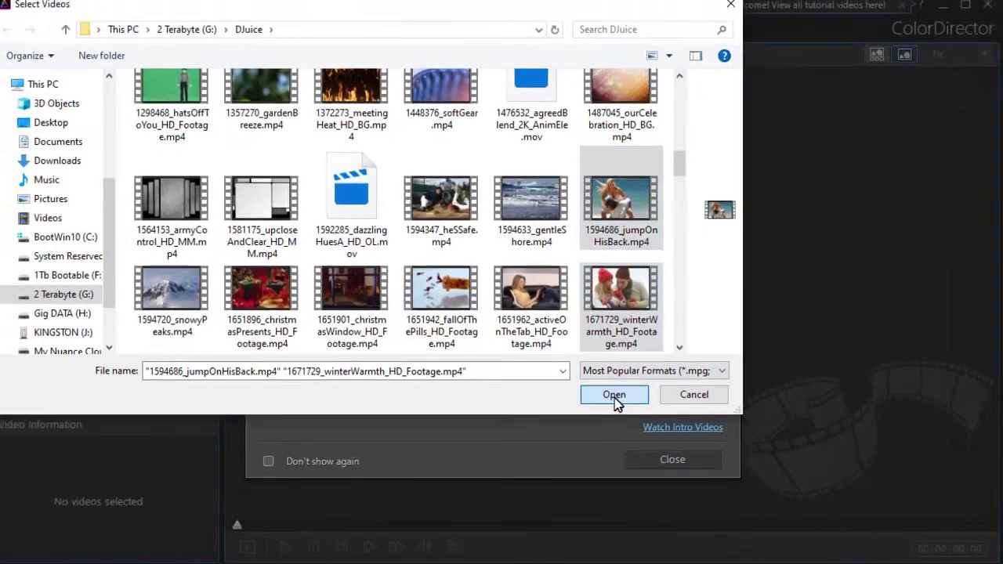
left_click(614, 397)
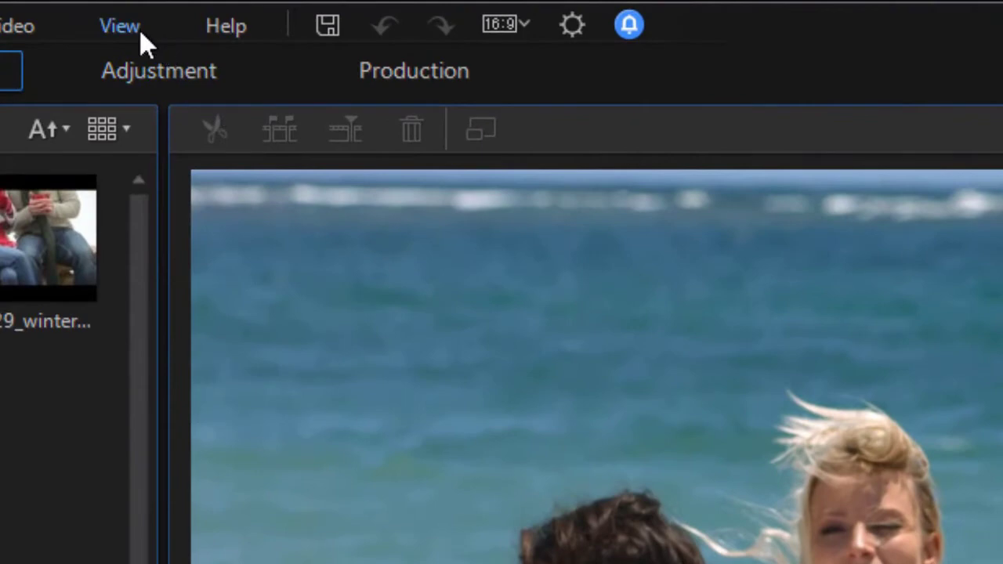
Step: Switch the view mode to Viewer and Storyboard
left_click(122, 20)
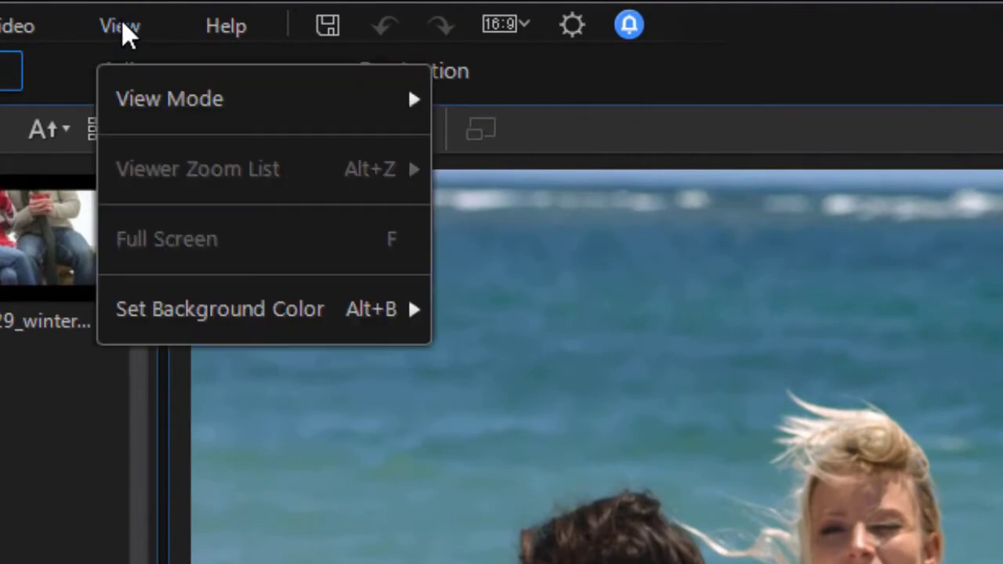
mouse_move(265, 93)
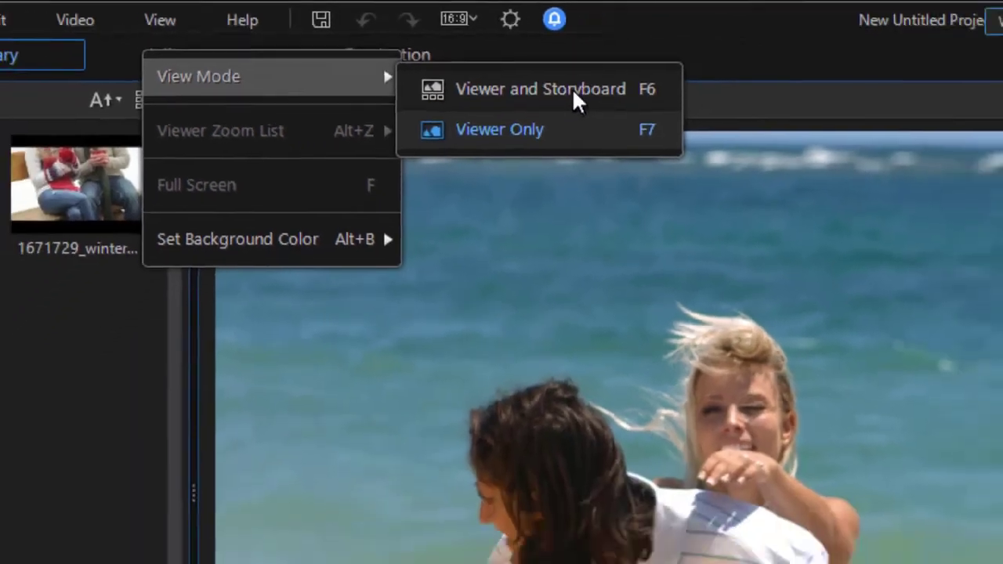
left_click(666, 131)
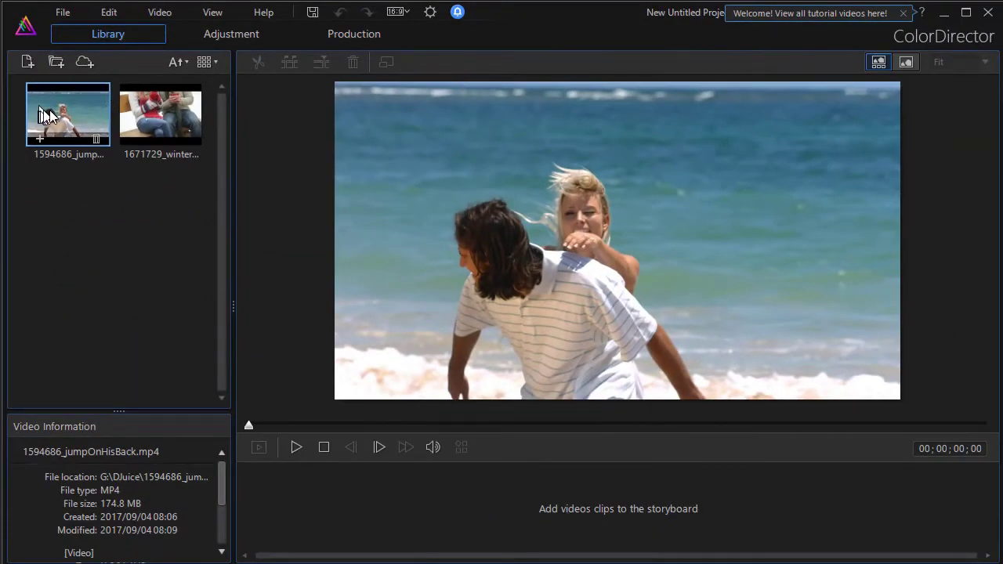
Step: Place jumpOnHisBack and winterWarmth on the storyboard, then import and append 819_autumnApproaches
left_click_drag(55, 117, 275, 520)
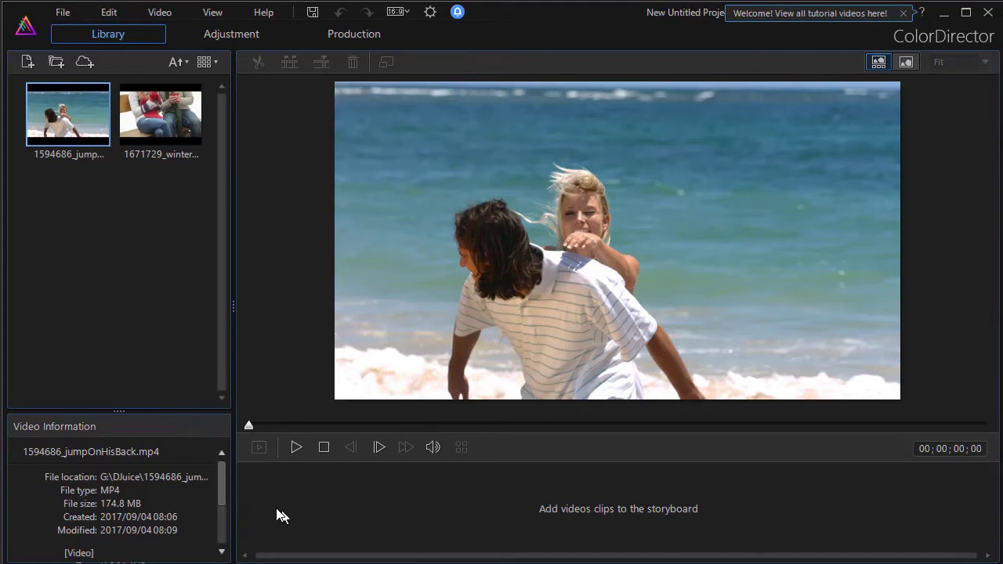
left_click_drag(149, 125, 398, 519)
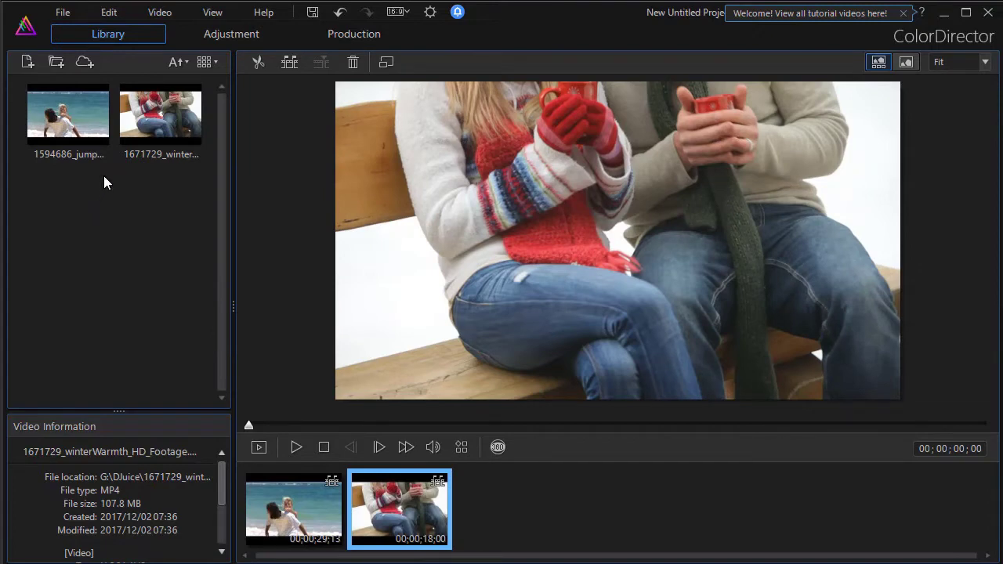
left_click(28, 66)
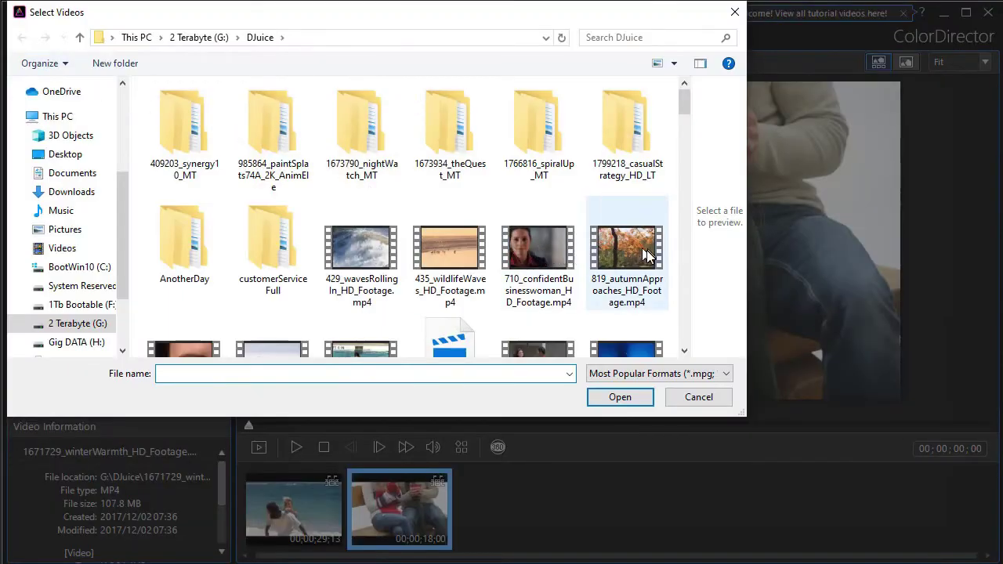
left_click(645, 250)
left_click(619, 397)
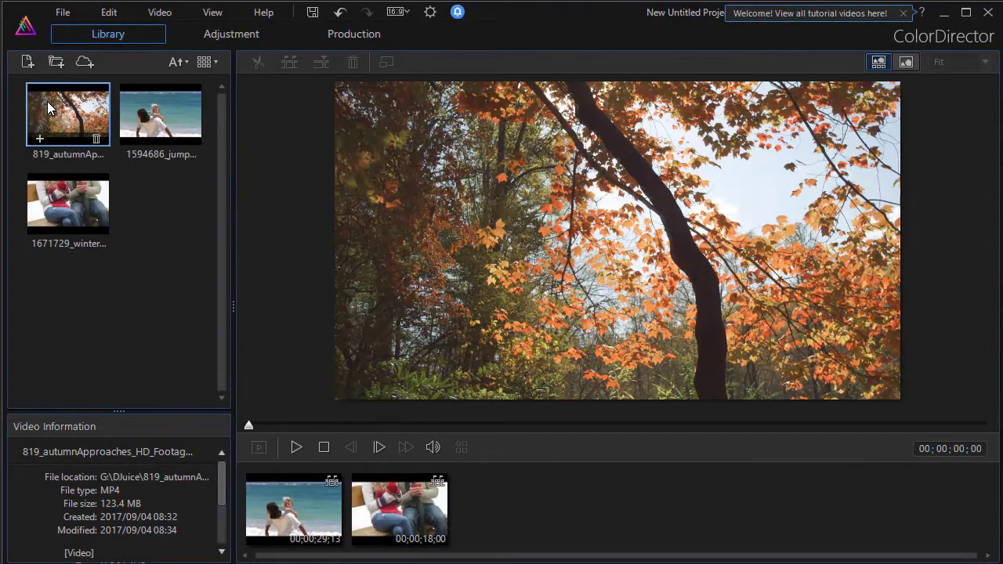
left_click_drag(48, 109, 487, 519)
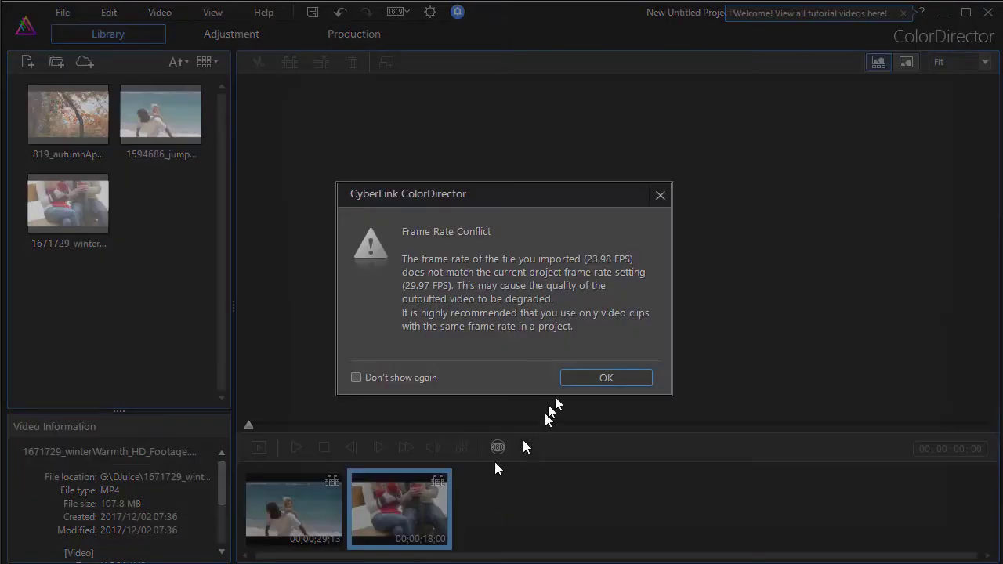
left_click(622, 379)
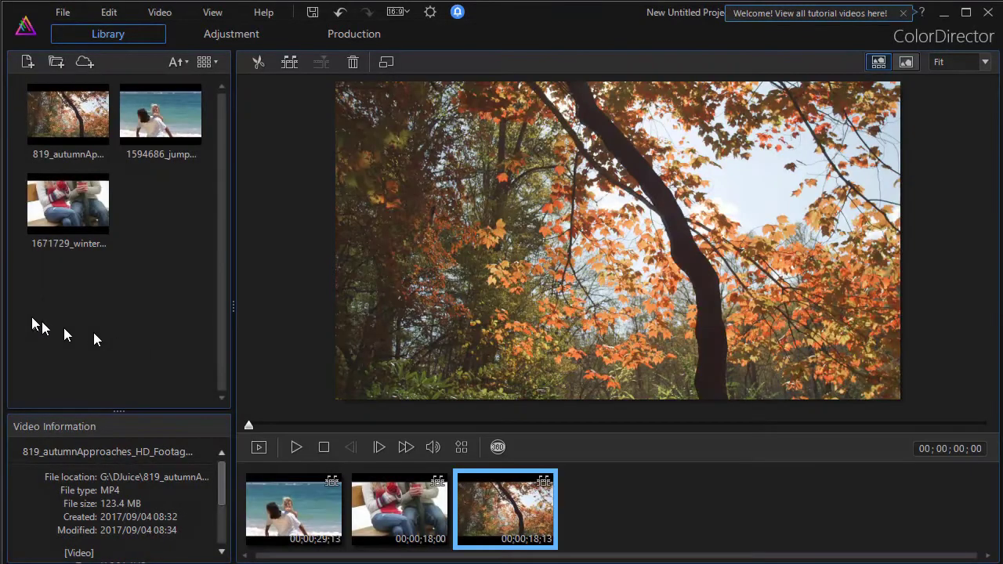
Step: Apply the Lighting > Dark preset to the jumpOnHisBack beach clip
left_click(301, 527)
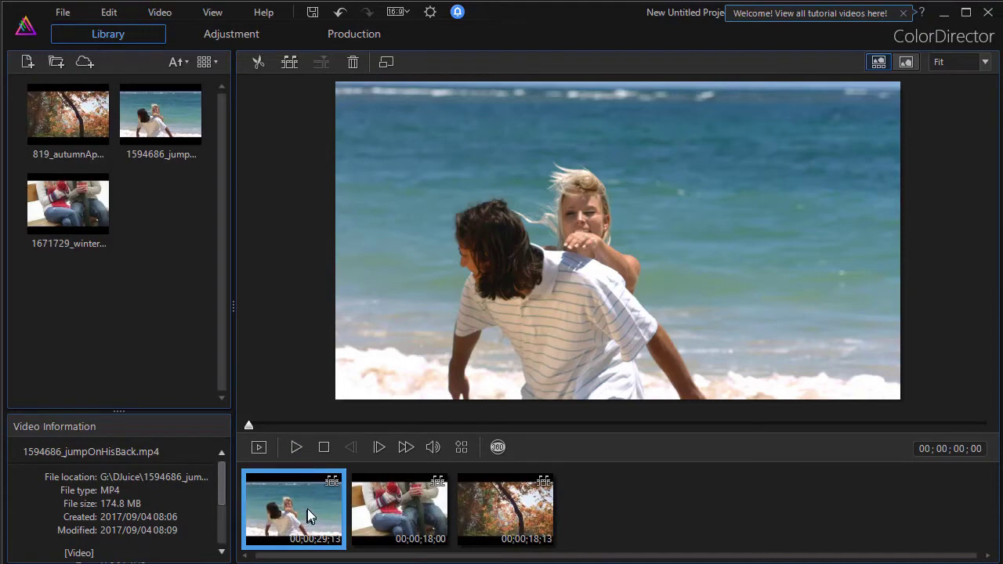
left_click(268, 39)
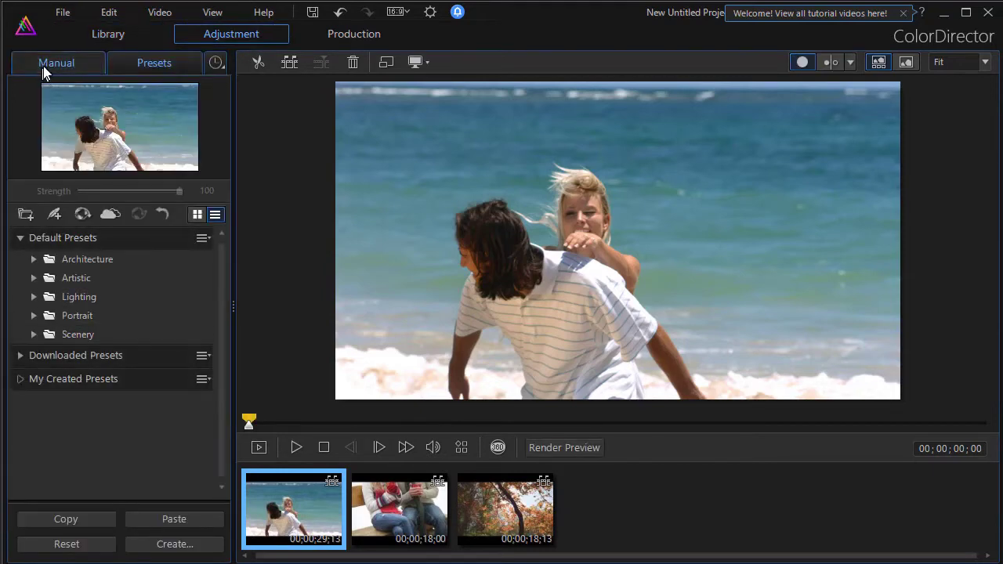
left_click(43, 66)
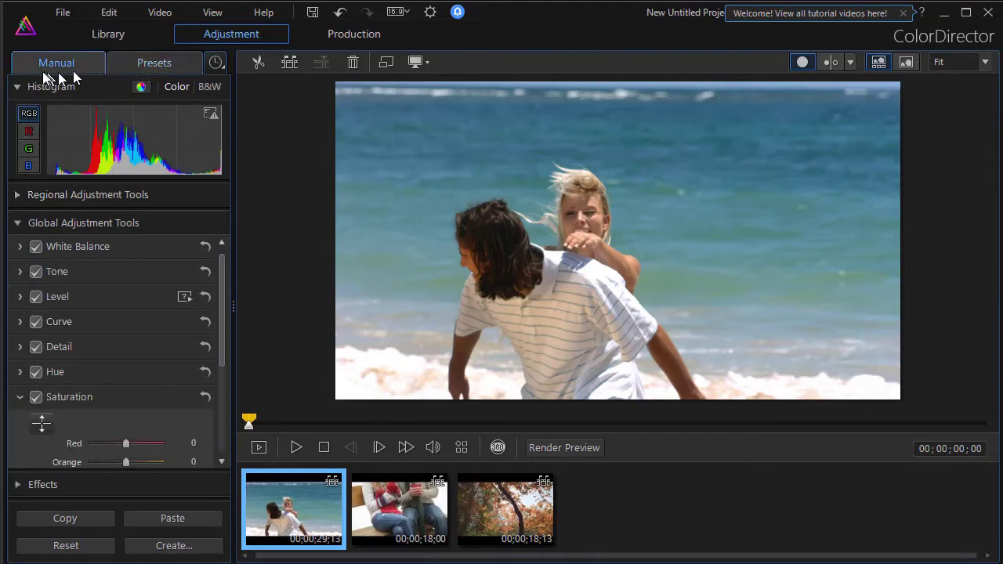
left_click(156, 65)
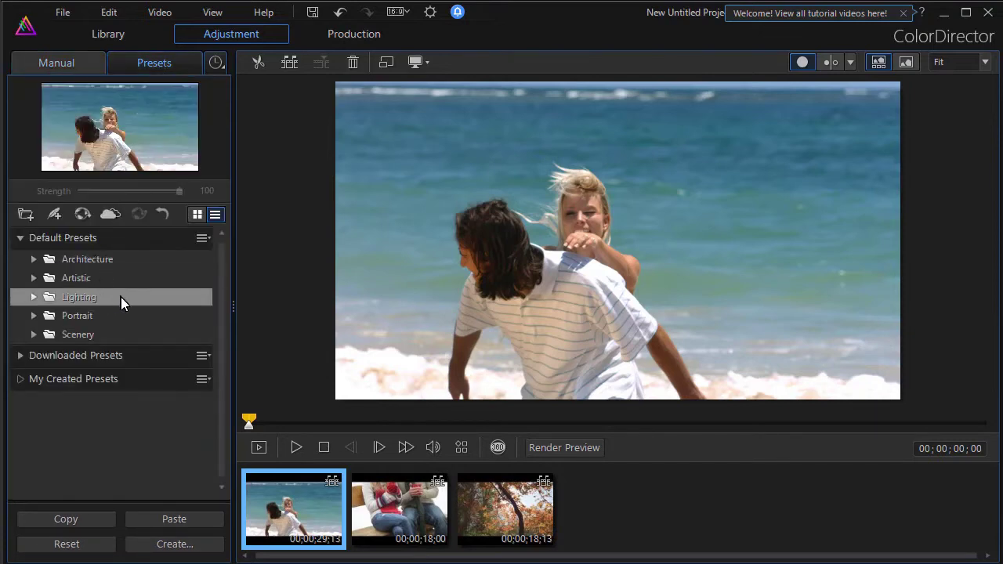
left_click(31, 299)
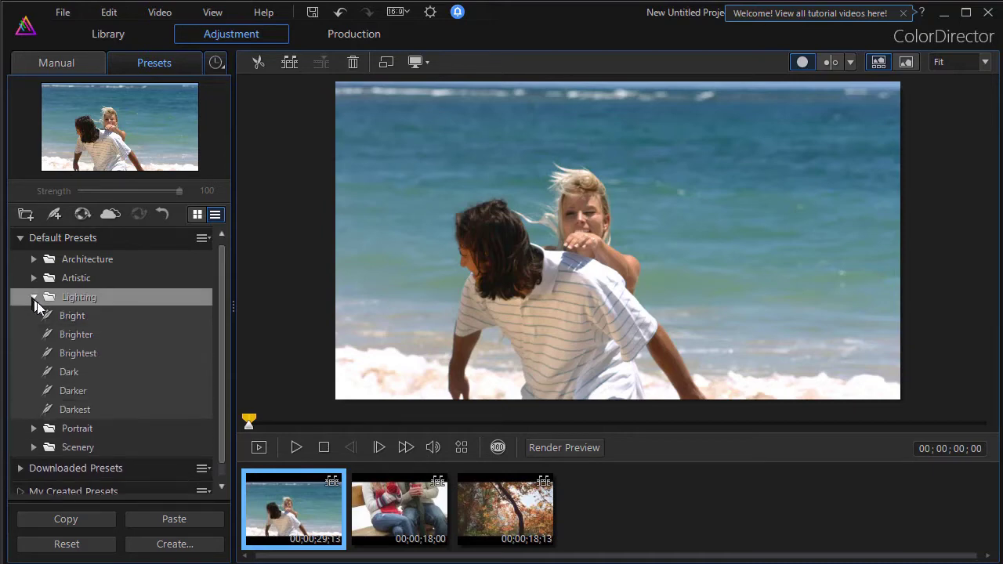
left_click(88, 372)
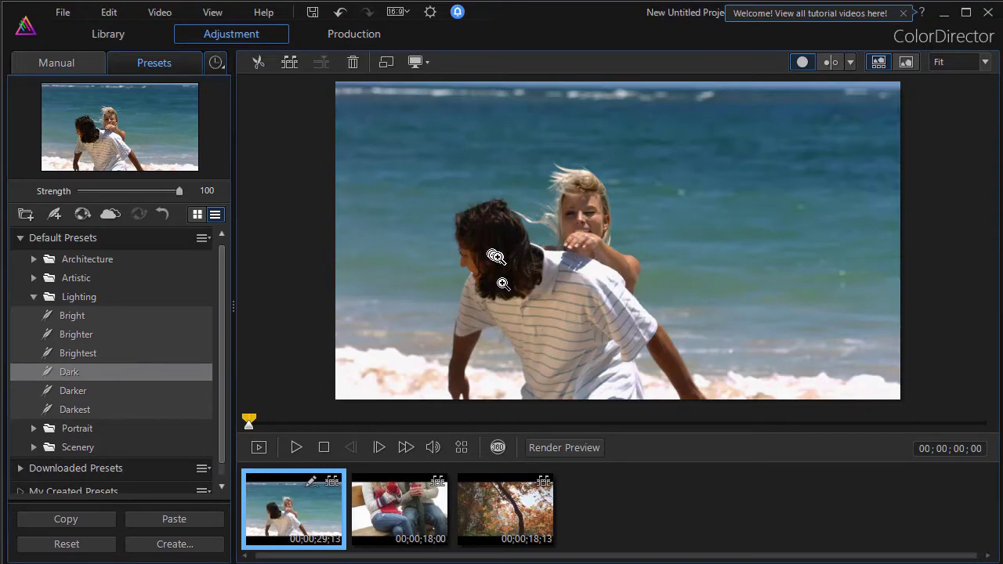
left_click(389, 508)
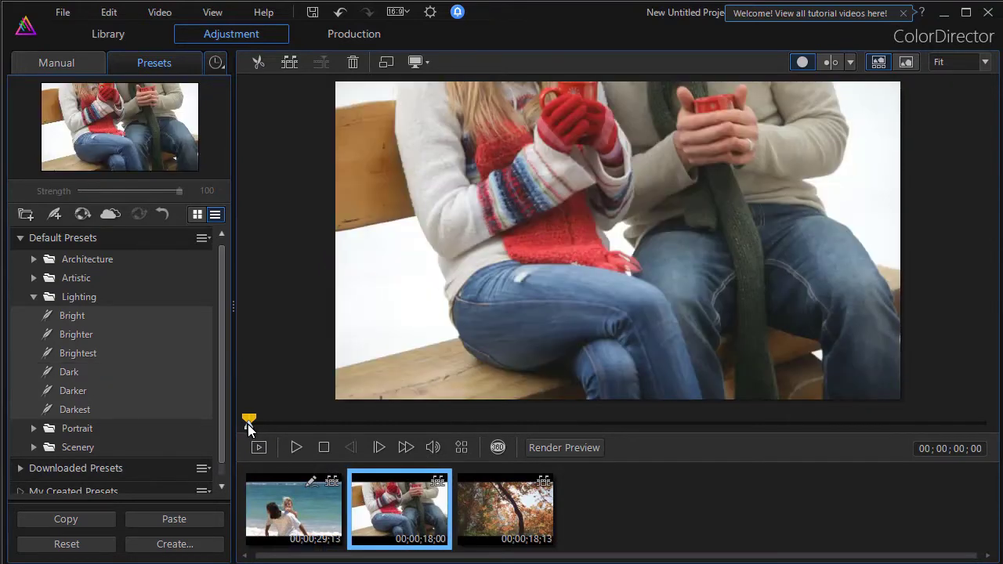
Step: Scrub the winterWarmth clip forward and apply the Scenery > Snow Field preset
left_click_drag(248, 424, 559, 435)
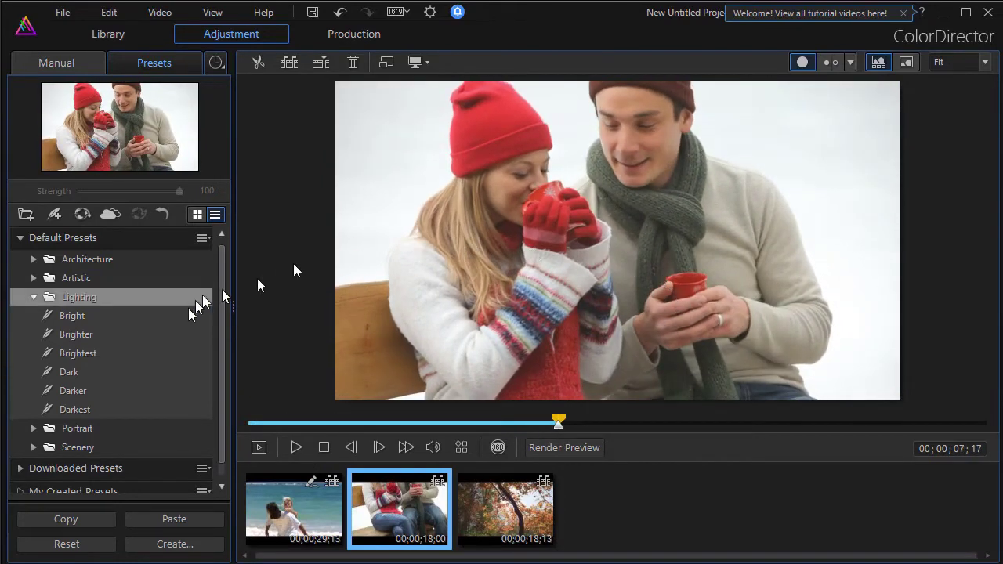
left_click(34, 296)
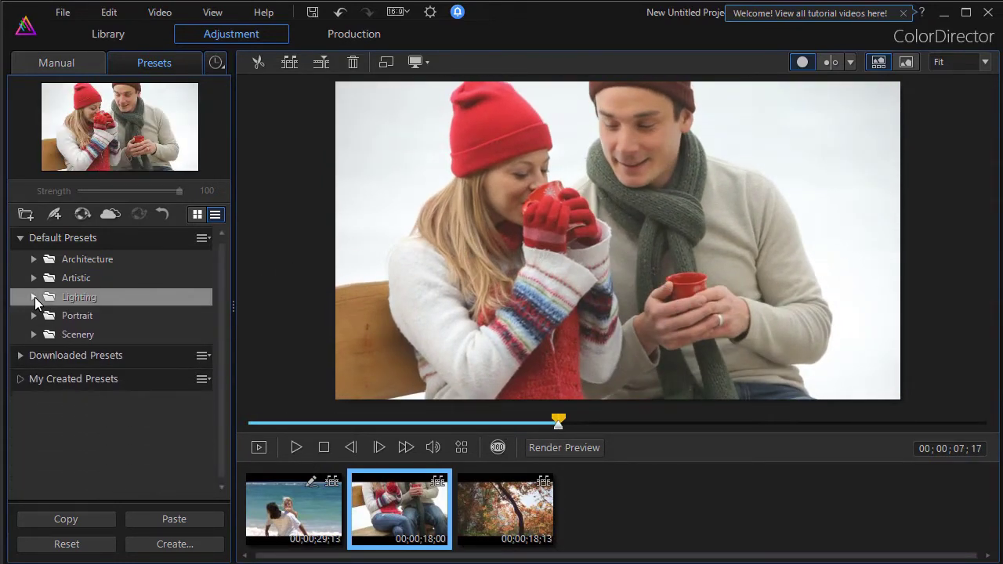
left_click(34, 335)
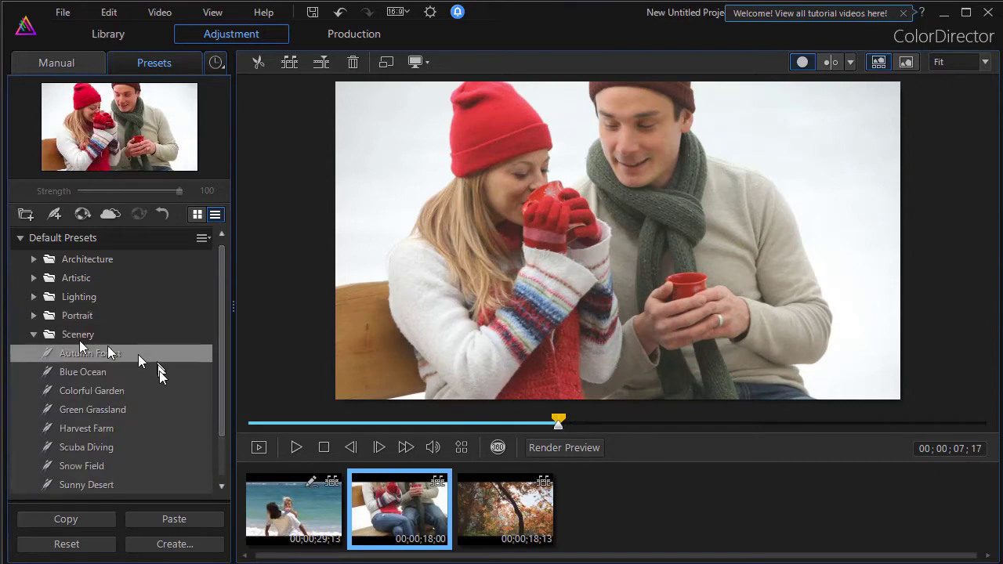
left_click(119, 467)
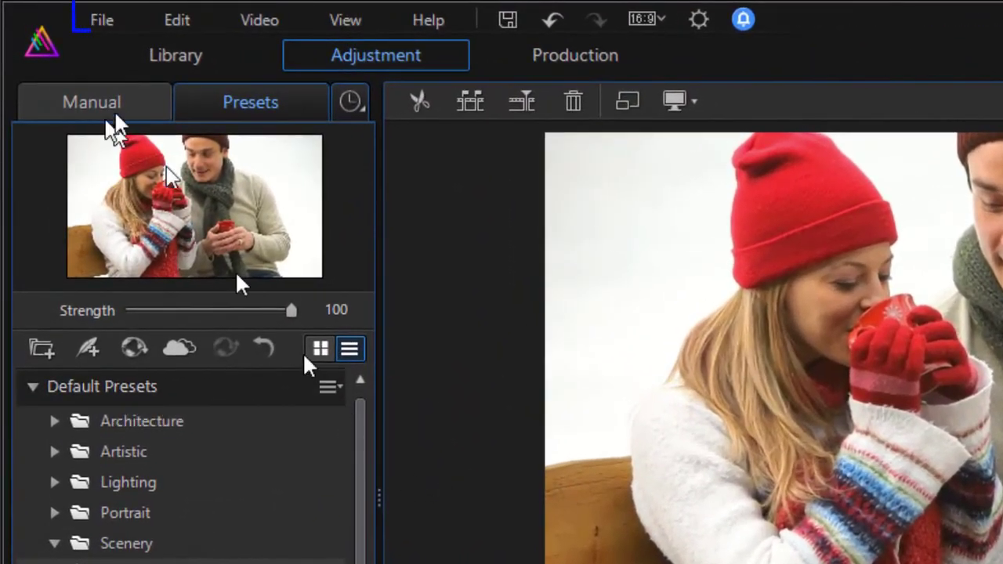
Step: Save the project as a new file, replacing the base file name with 'te'
left_click(109, 29)
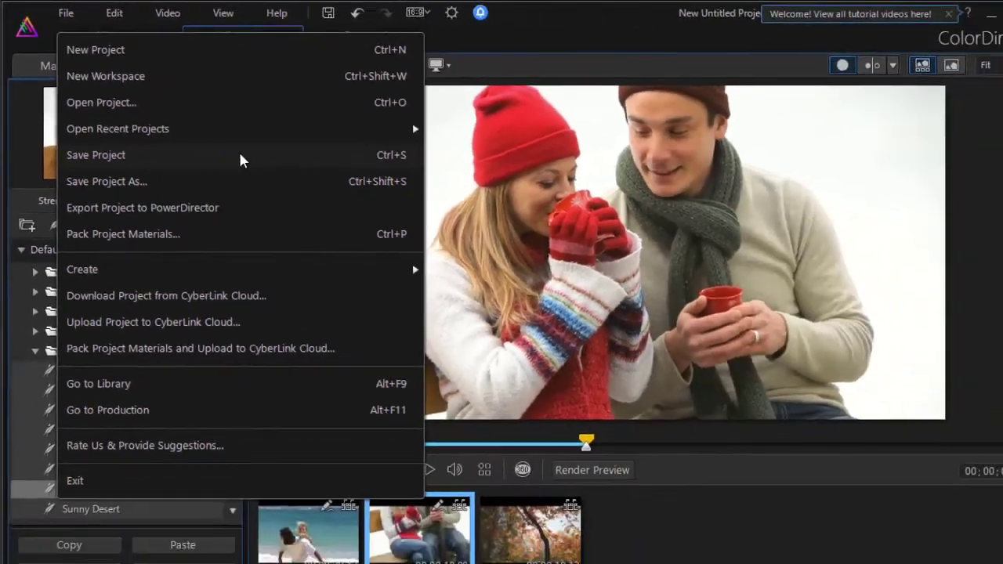
left_click(240, 156)
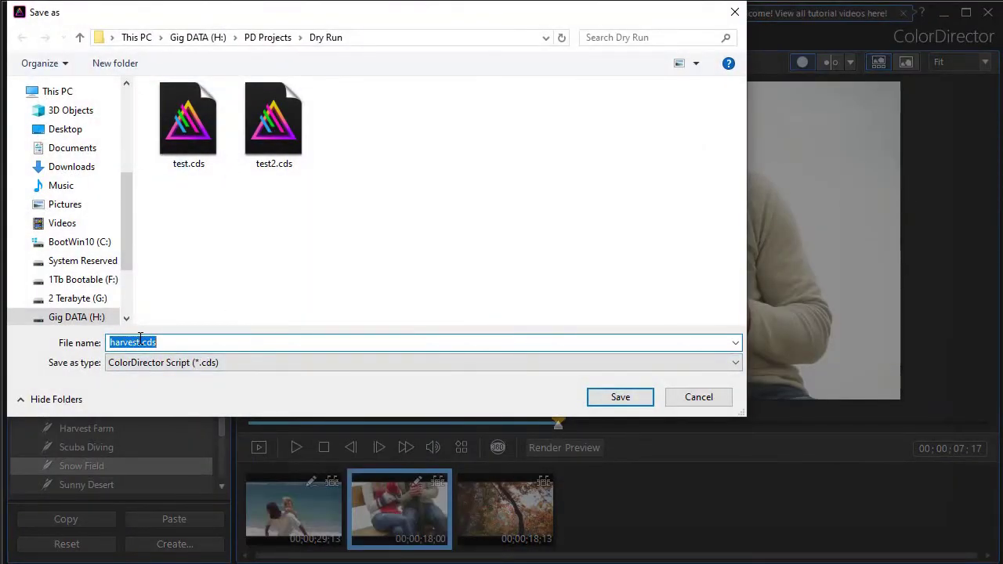
left_click_drag(139, 338, 64, 342)
type("te")
key("Return")
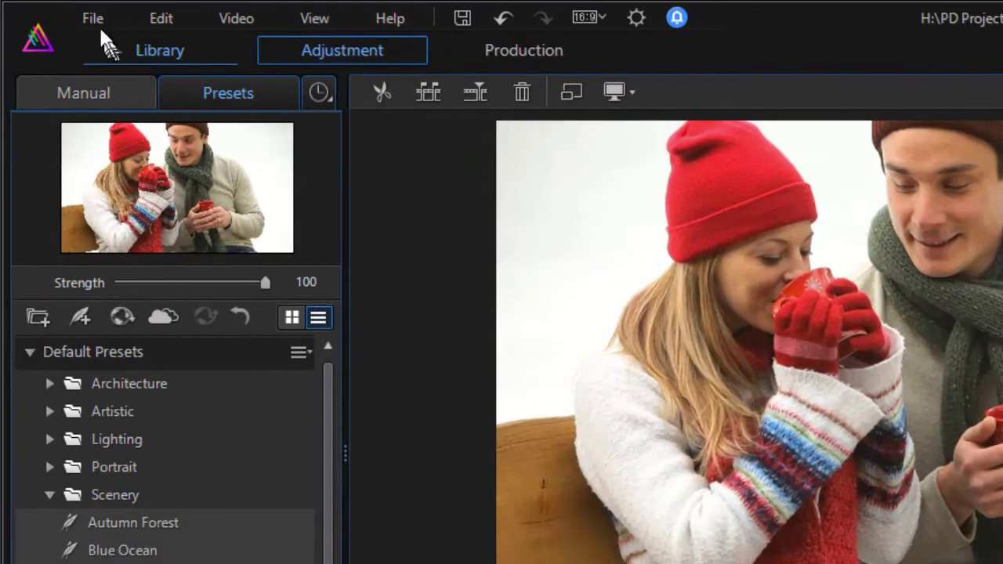
Step: Export the project to PowerDirector and confirm the transfer
left_click(91, 19)
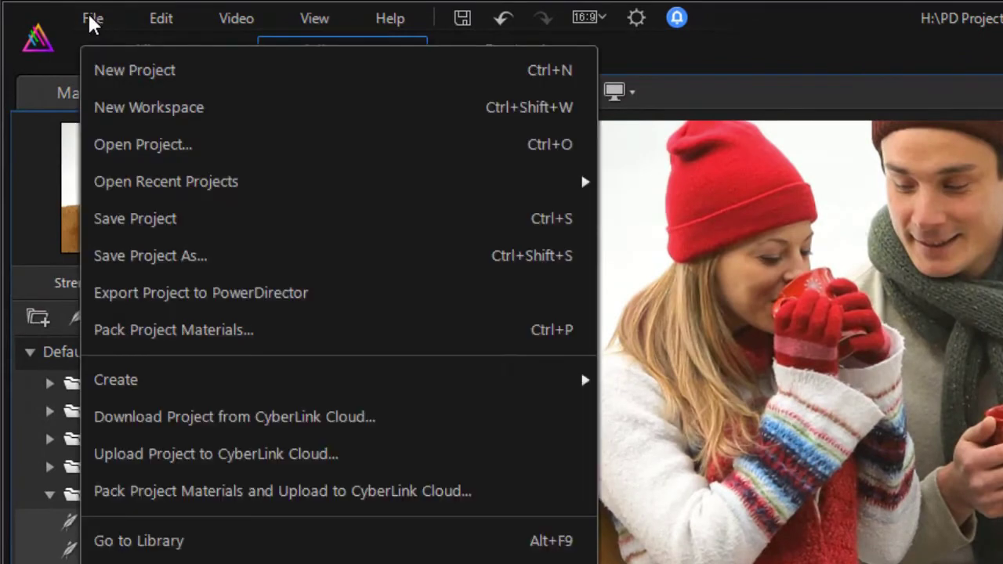
left_click(244, 295)
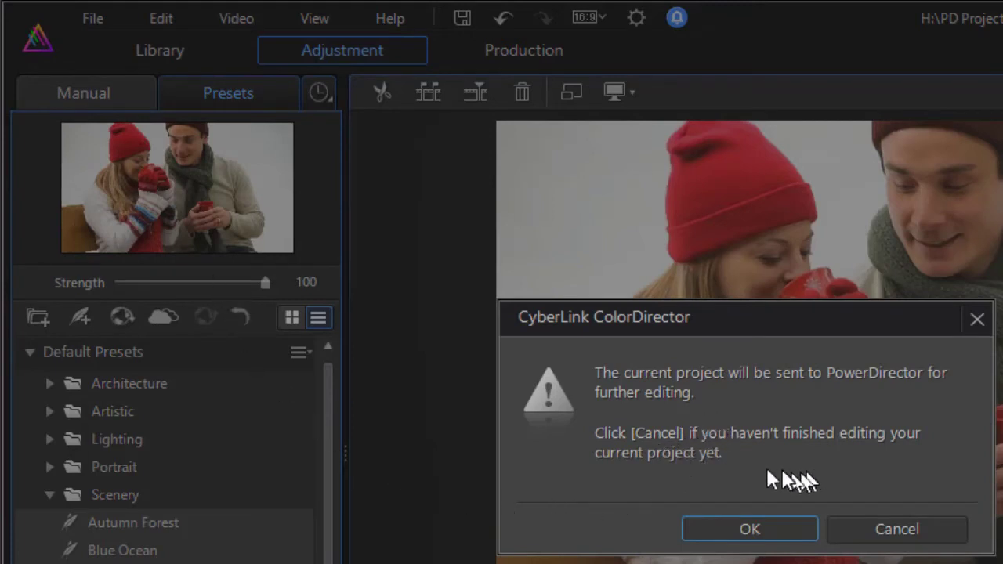
left_click(781, 539)
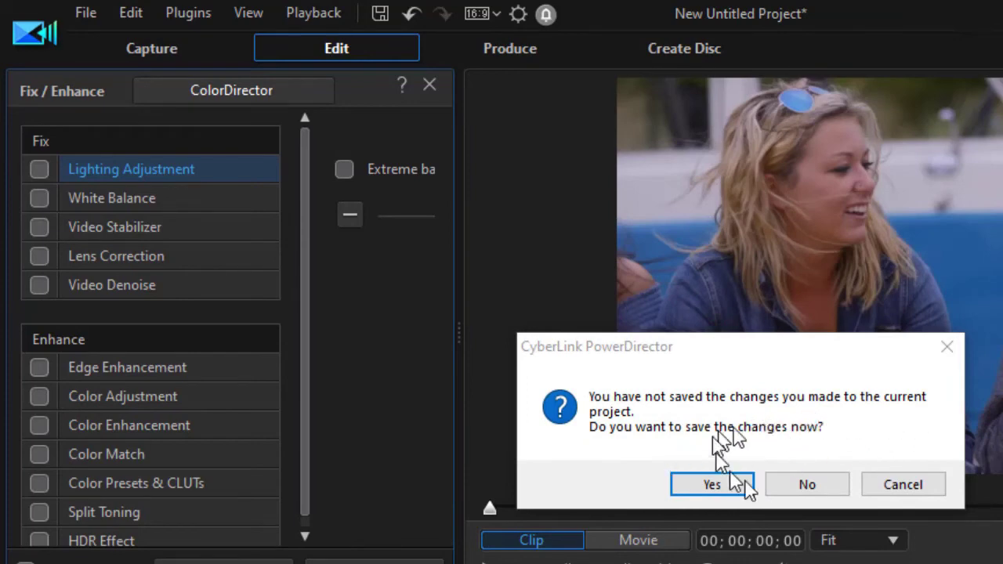
Step: Discard the previous project's changes and fit the timeline to show jumpOnHisBack, winterWarmth and autumnApproaches
left_click(815, 485)
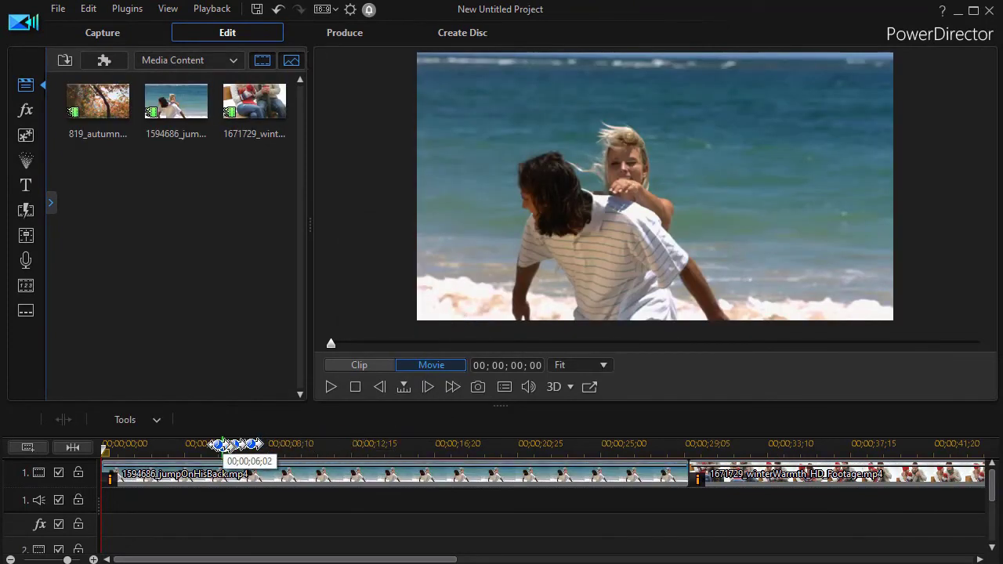
left_click(82, 450)
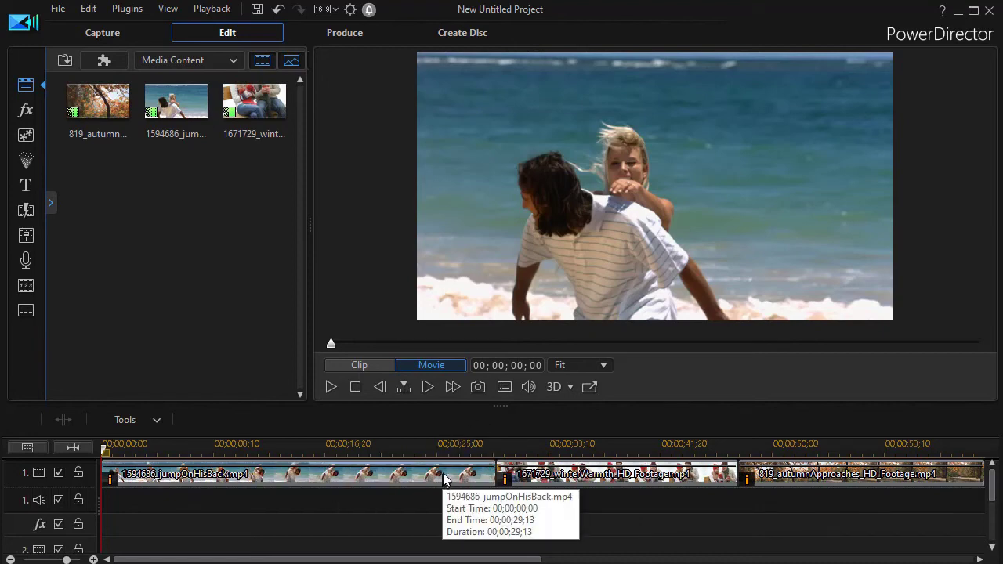
left_click(400, 476)
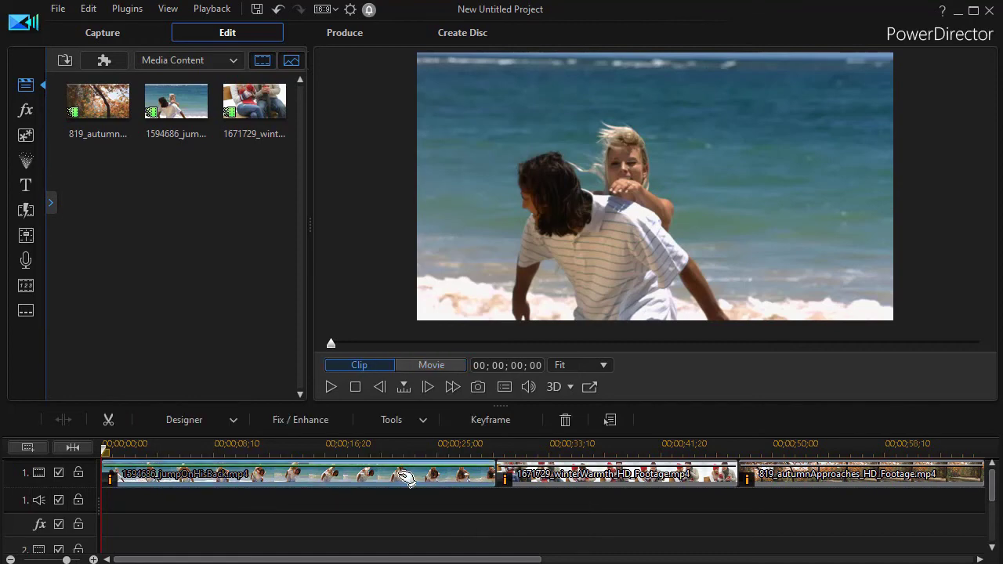
left_click(326, 422)
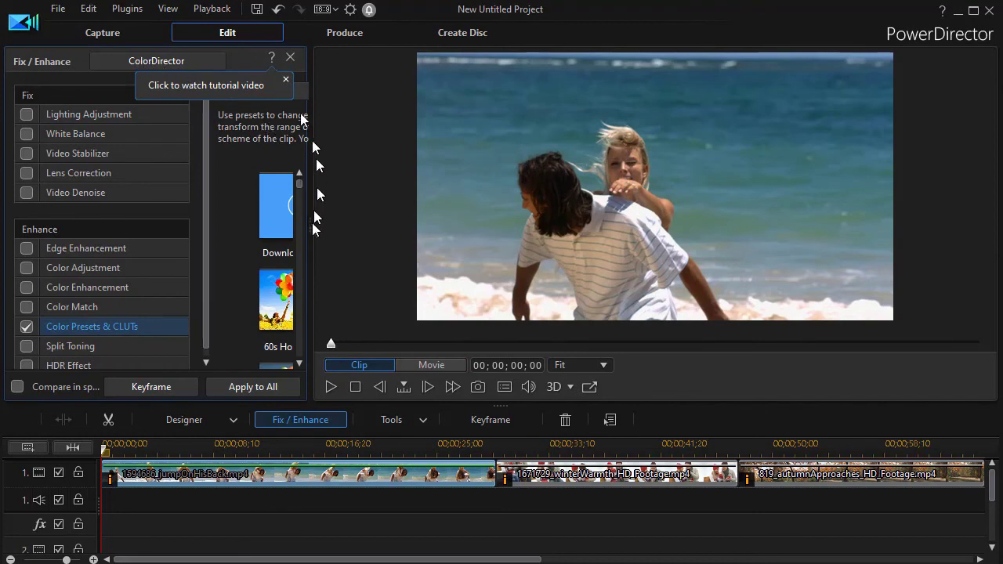
left_click(290, 57)
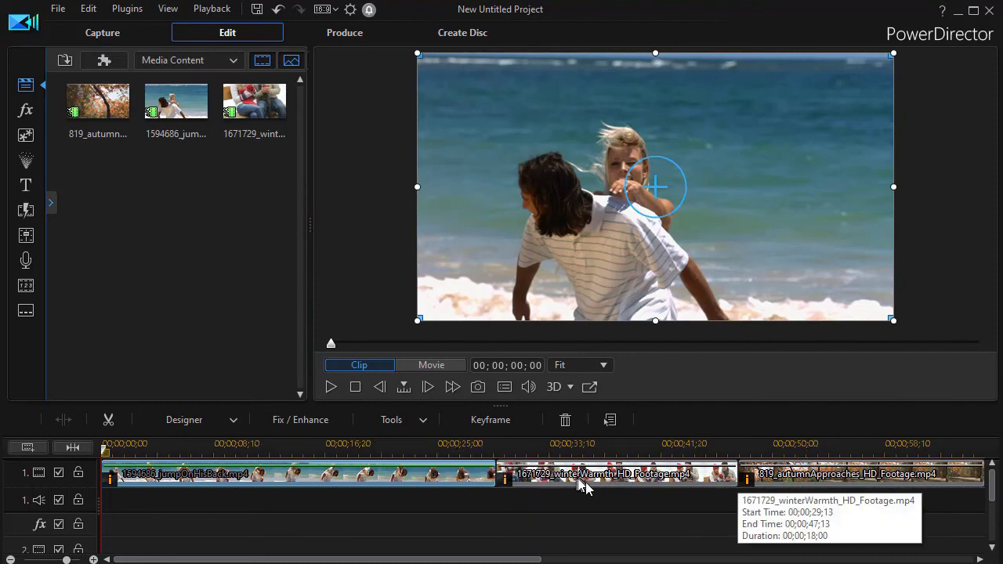
left_click_drag(818, 478, 737, 474)
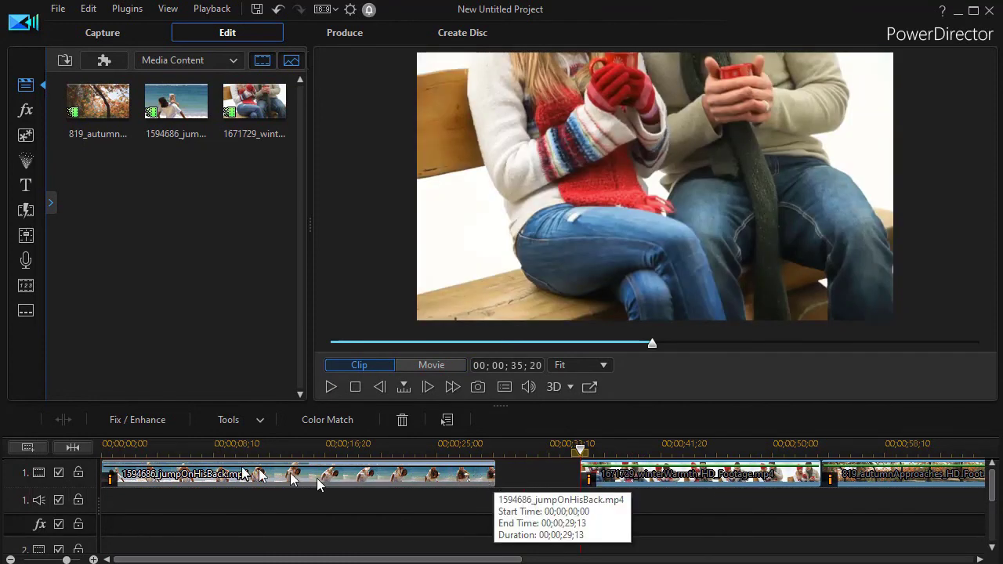
Step: Move the winterWarmth clip to start near 00;00;32;07, leaving a short gap after jumpOnHisBack
left_click_drag(651, 478, 604, 481)
left_click_drag(489, 499, 467, 500)
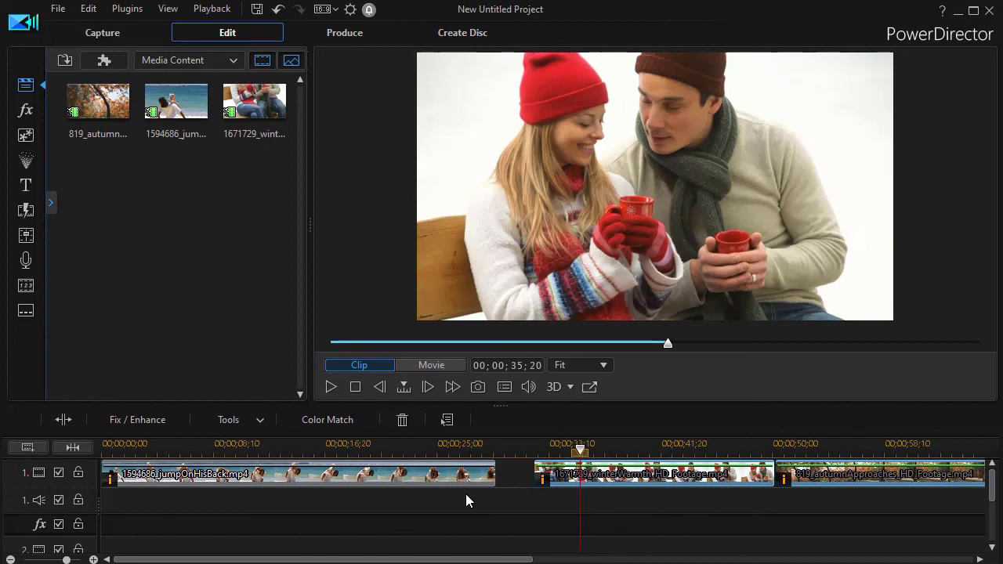